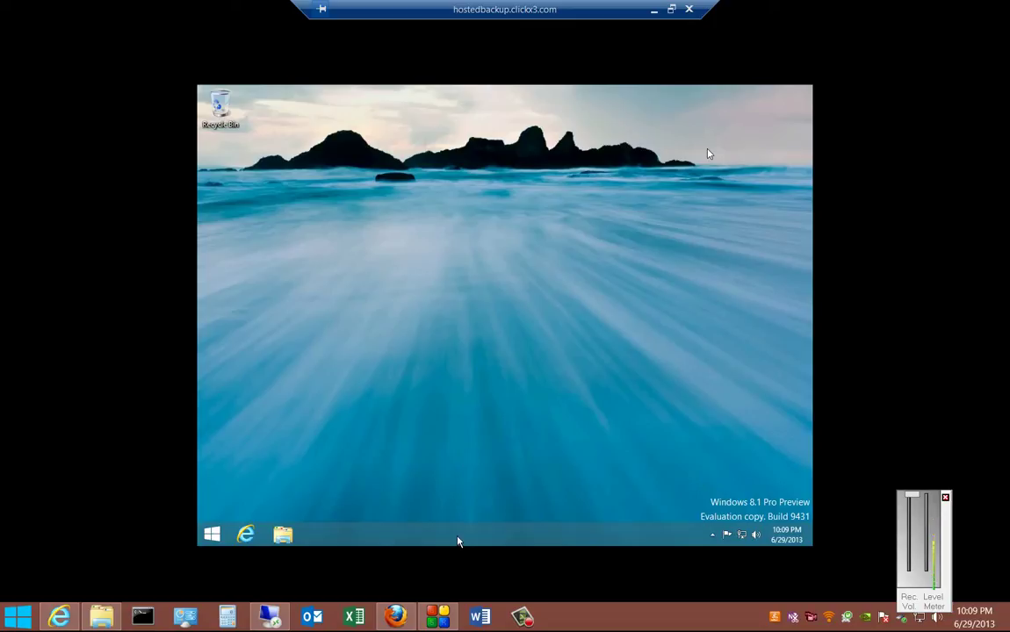
- Launch Task Manager from the taskbar's right-click menu and maximize its compact window
right_click(457, 539)
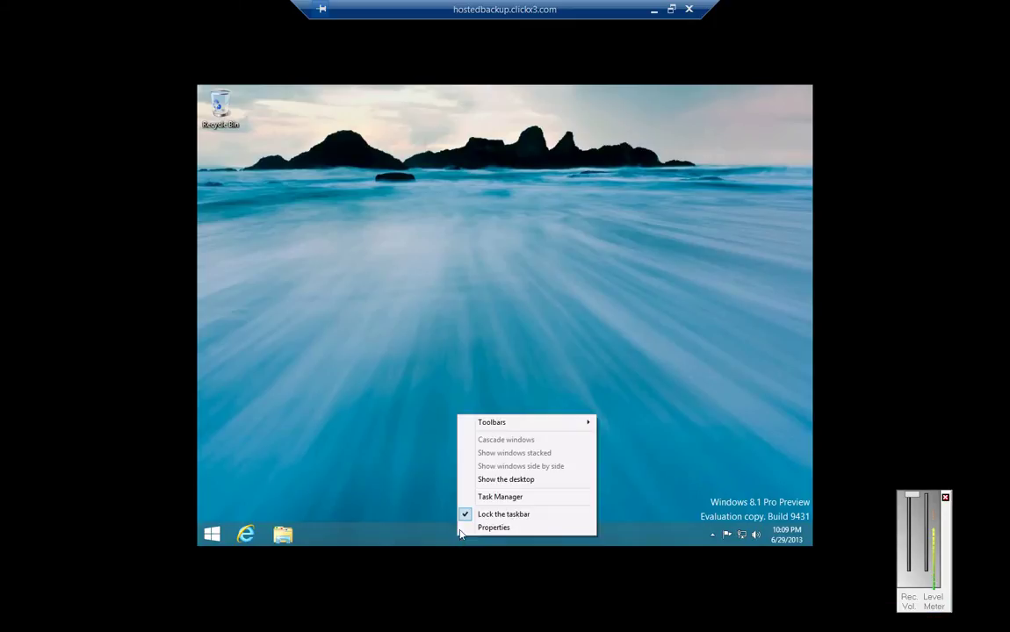
click(492, 497)
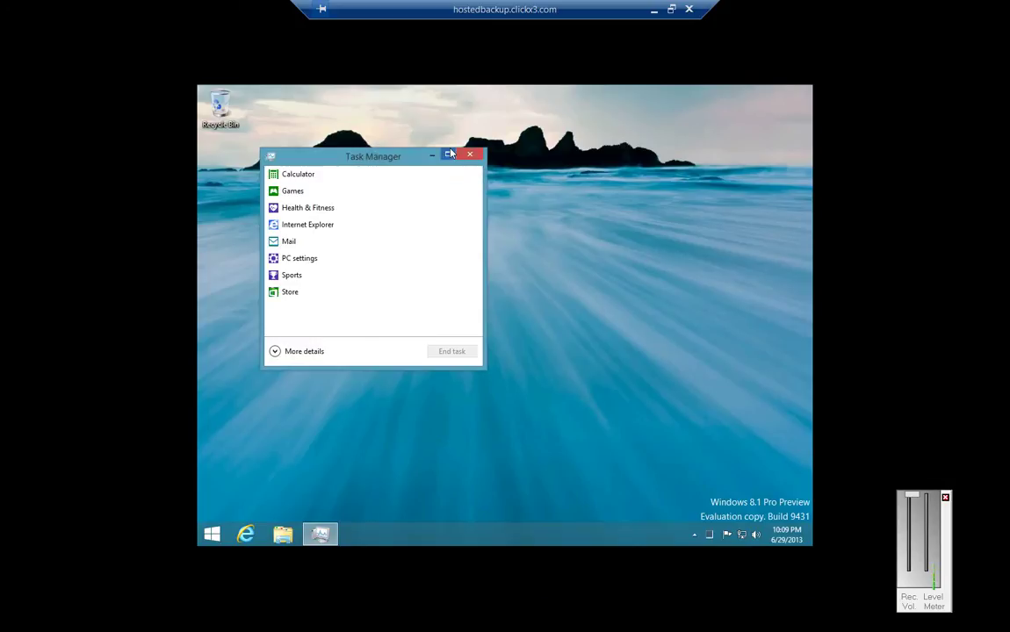
click(448, 155)
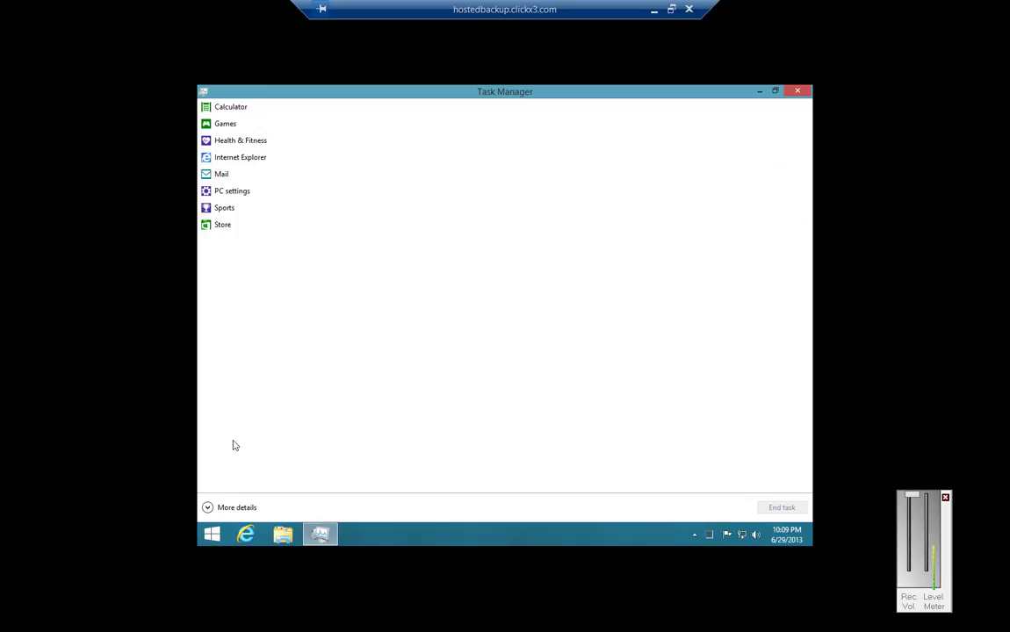
- Switch to More details, maximize the window, and scroll through Apps, Background and Windows processes
click(208, 508)
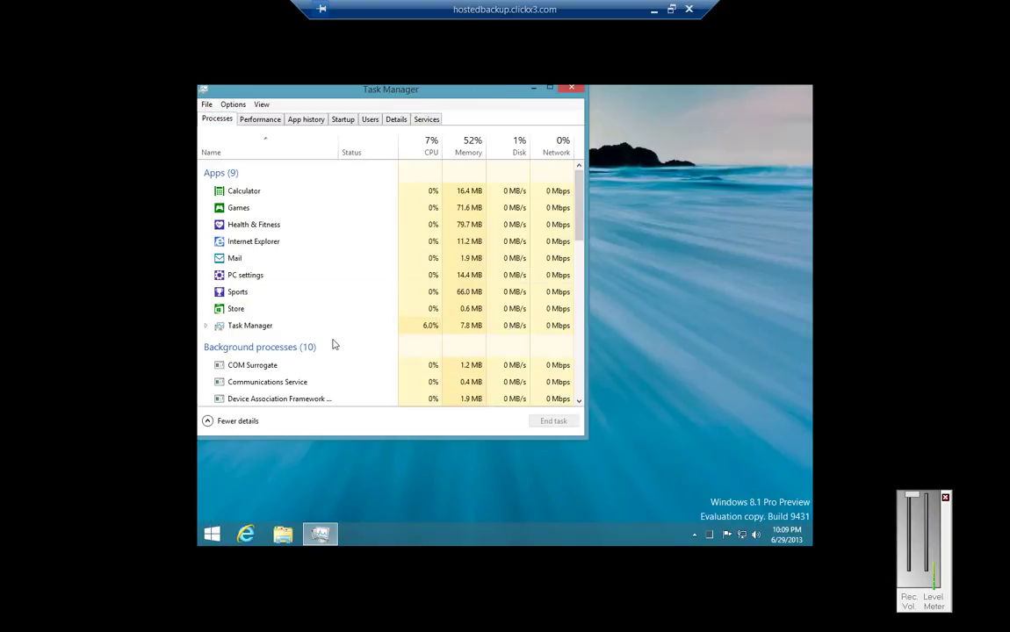
click(548, 90)
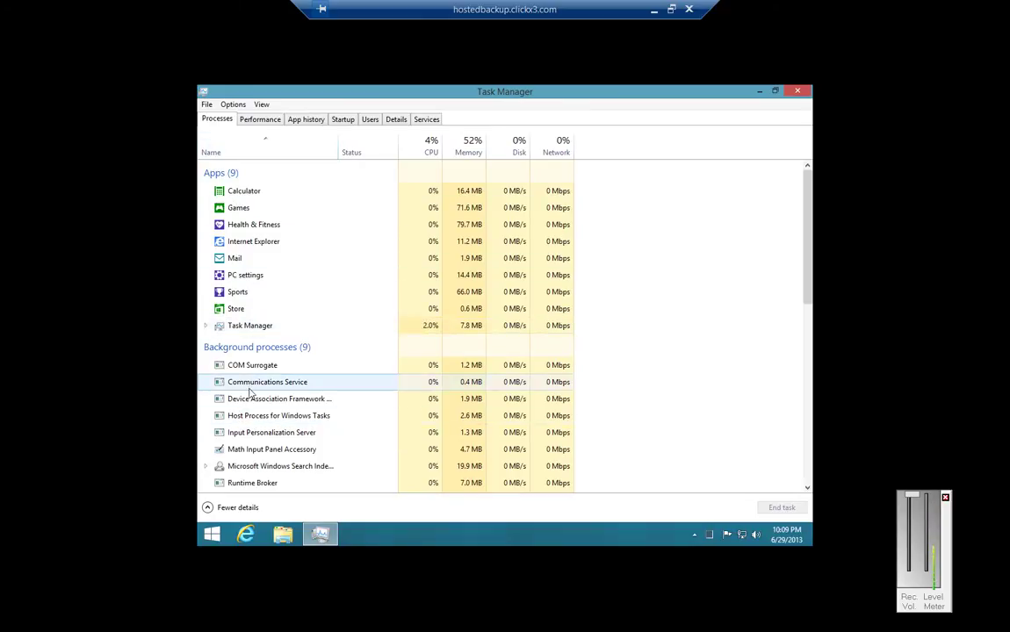
scroll(260, 458, down, 3)
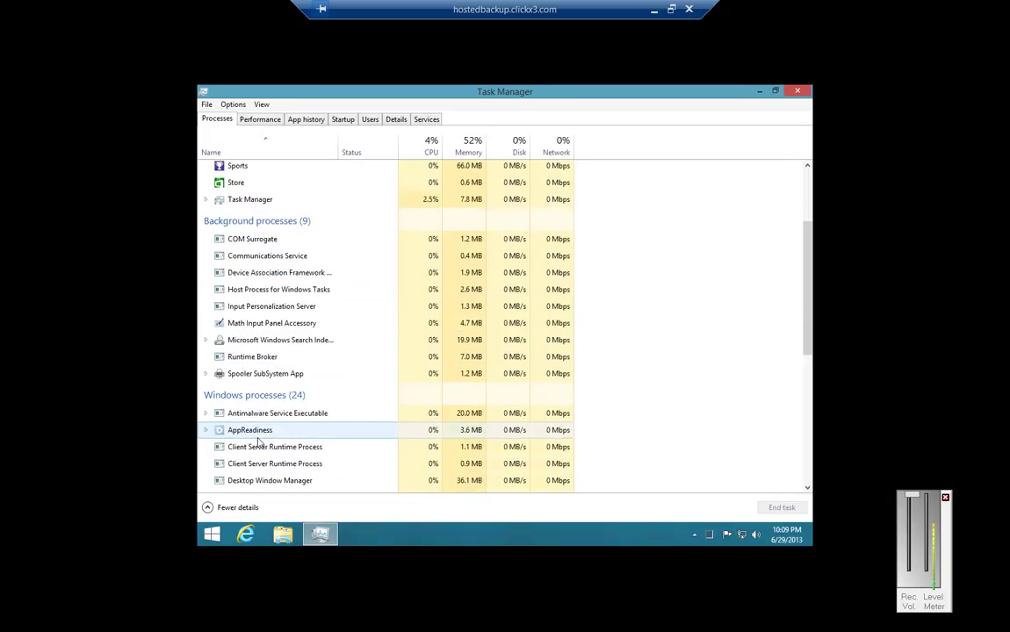
scroll(259, 439, down, 2)
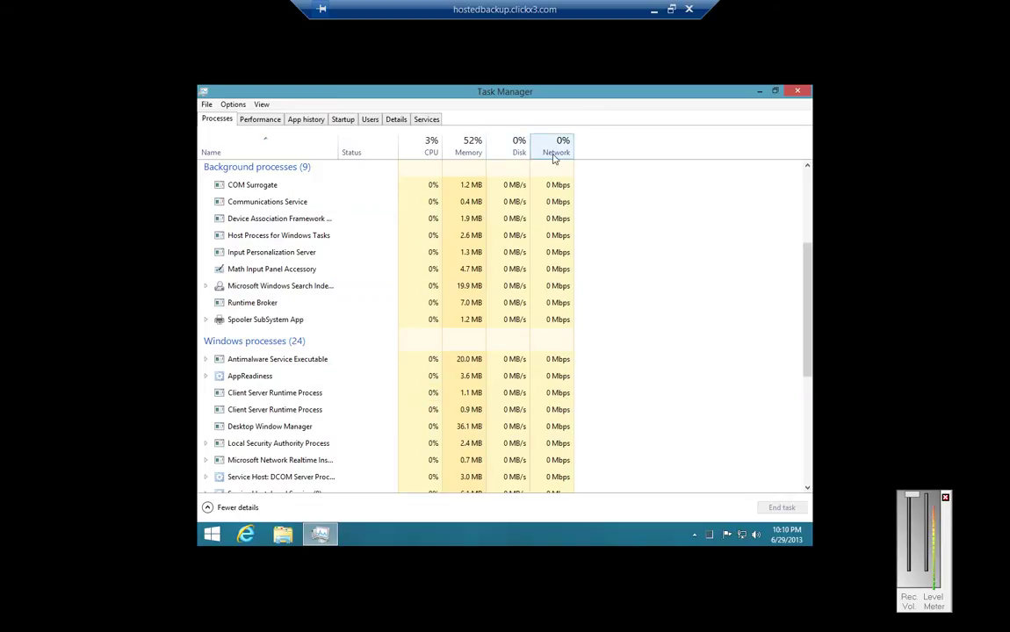
scroll(611, 325, up, 4)
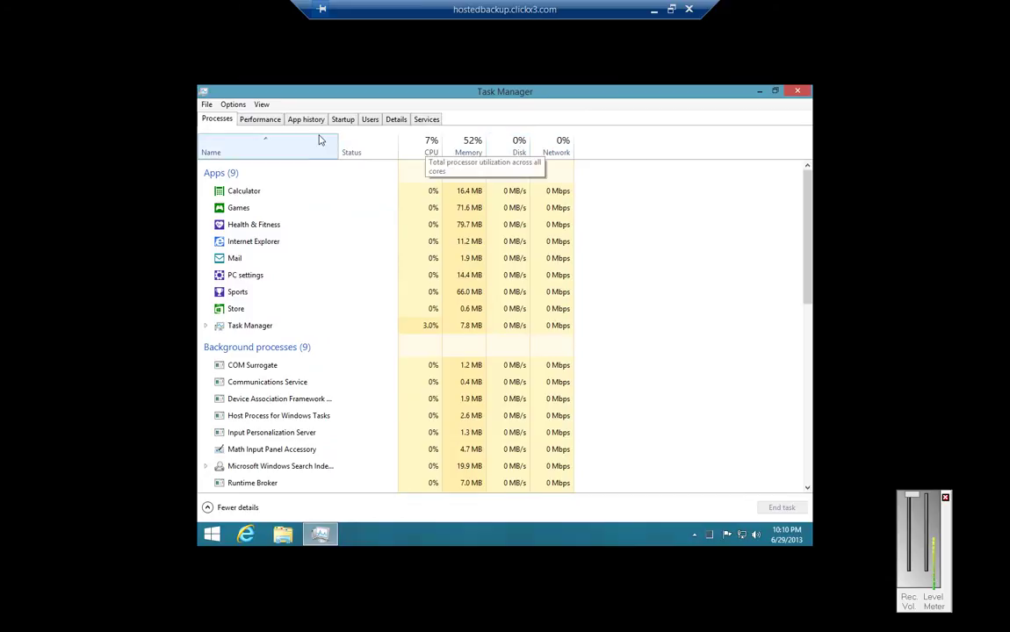
- View the Performance graphs for CPU, Memory, Disk 0 (C:) and Ethernet
click(259, 120)
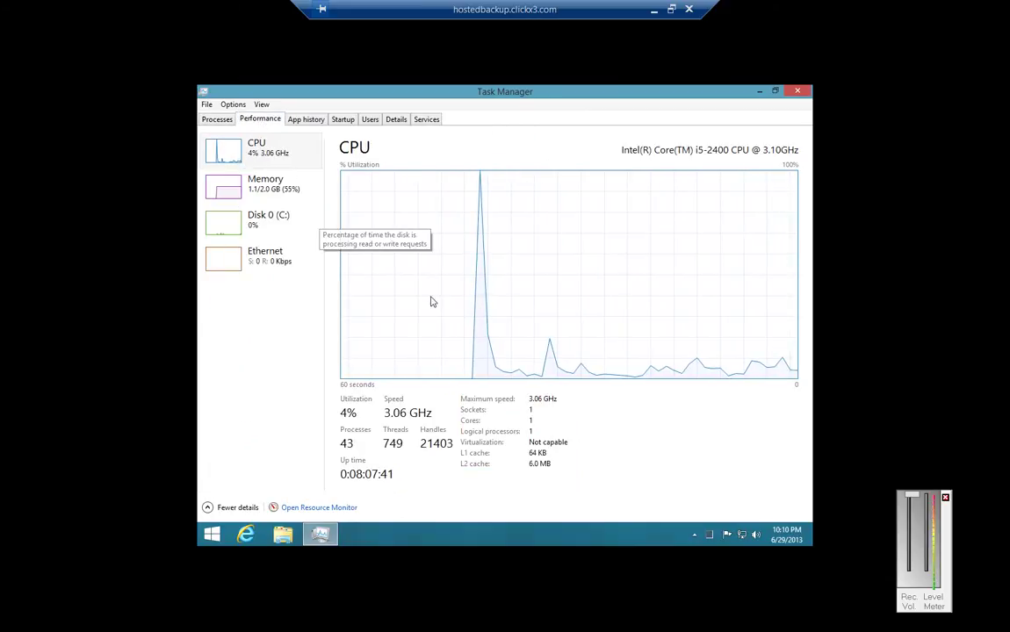
click(277, 195)
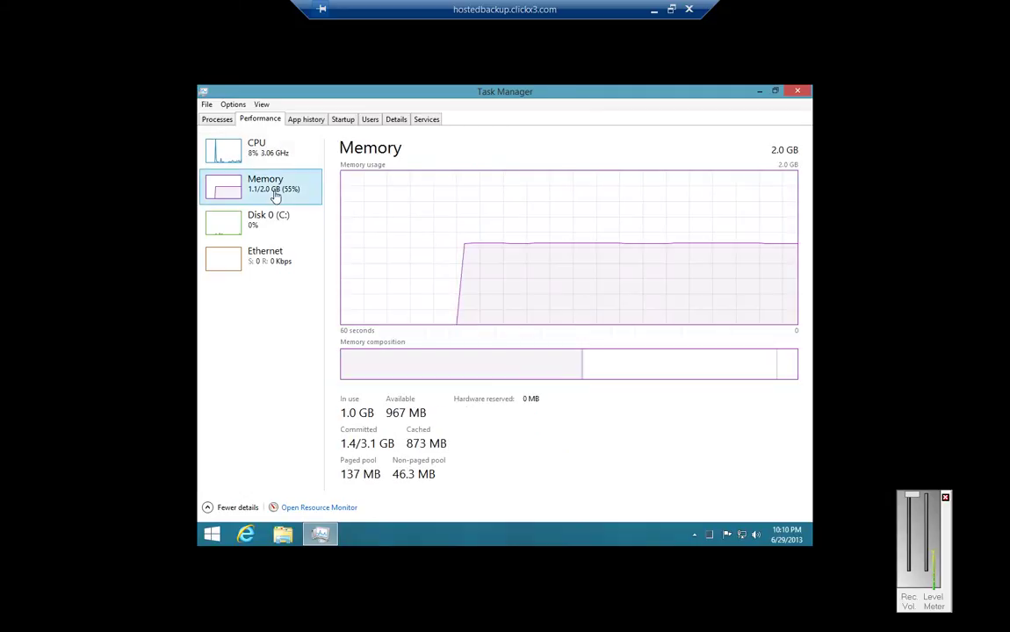
click(272, 221)
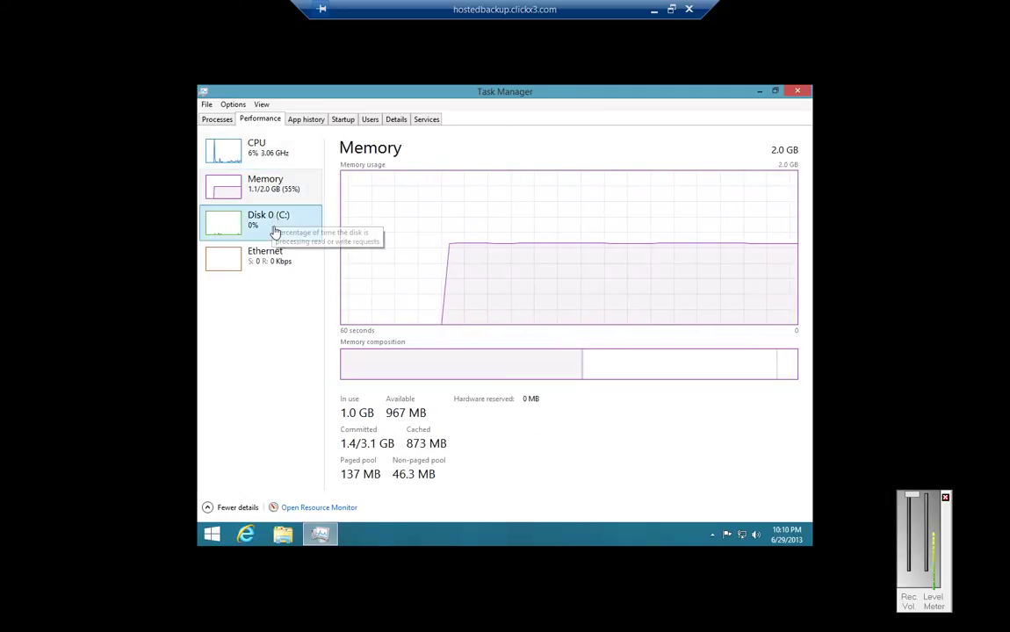
click(281, 275)
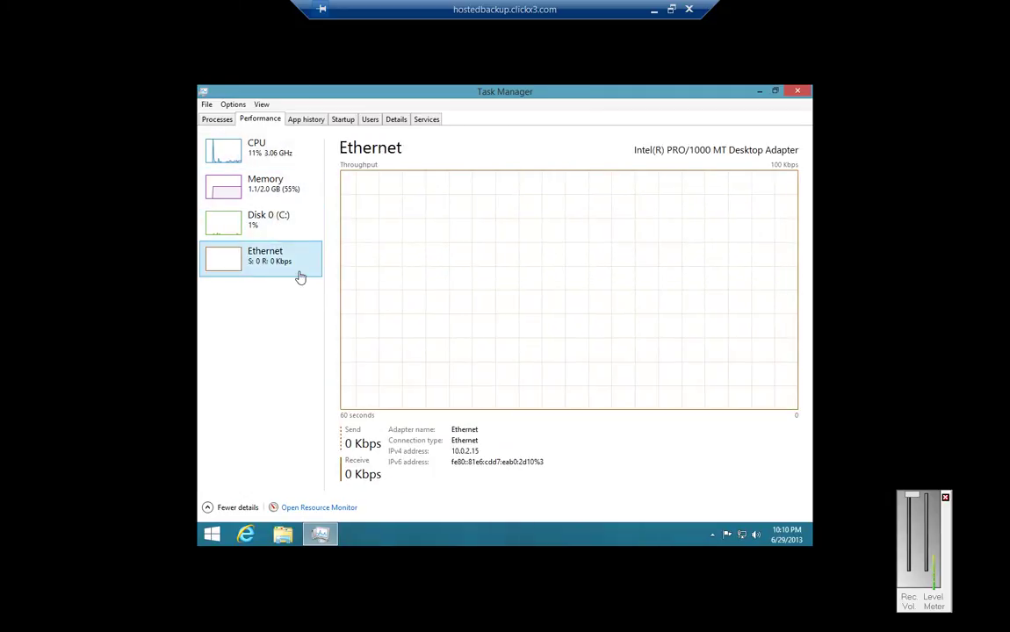
- Check the App history, Startup and Users tabs, ending on per-user resource usage
click(307, 120)
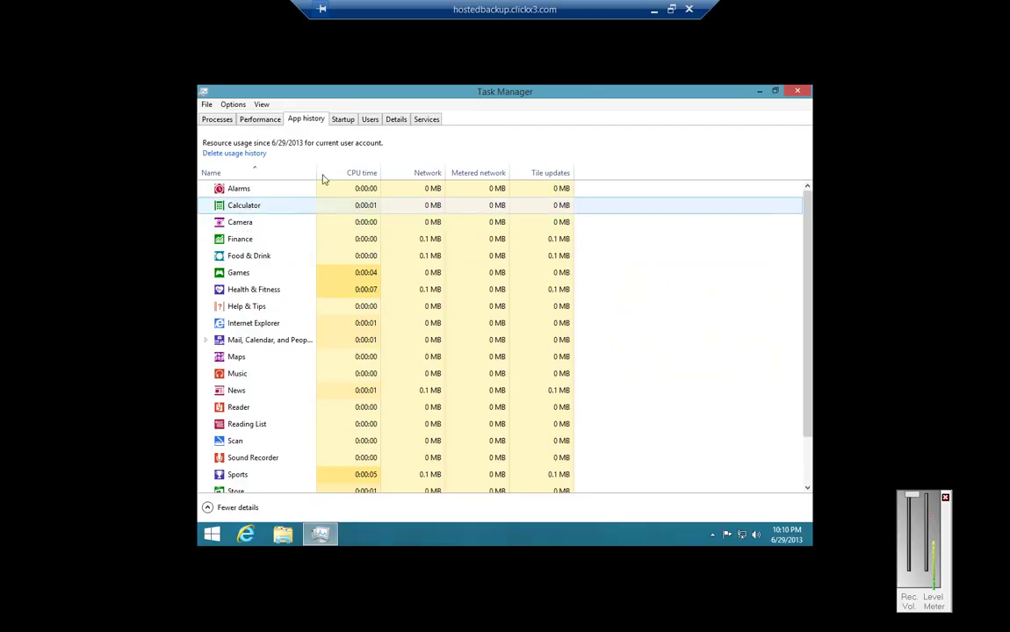
click(343, 122)
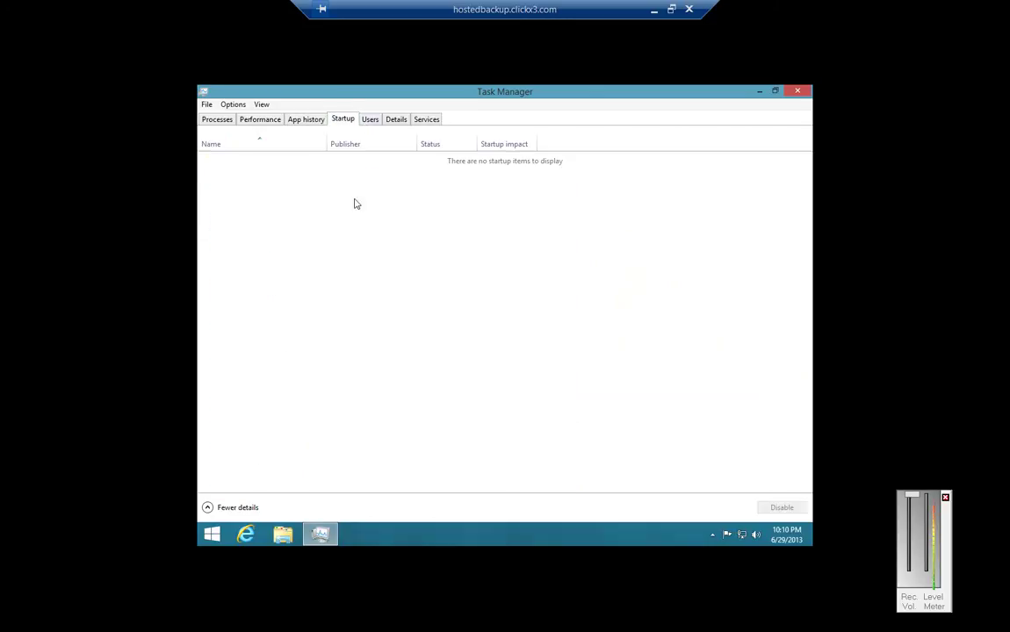
click(370, 122)
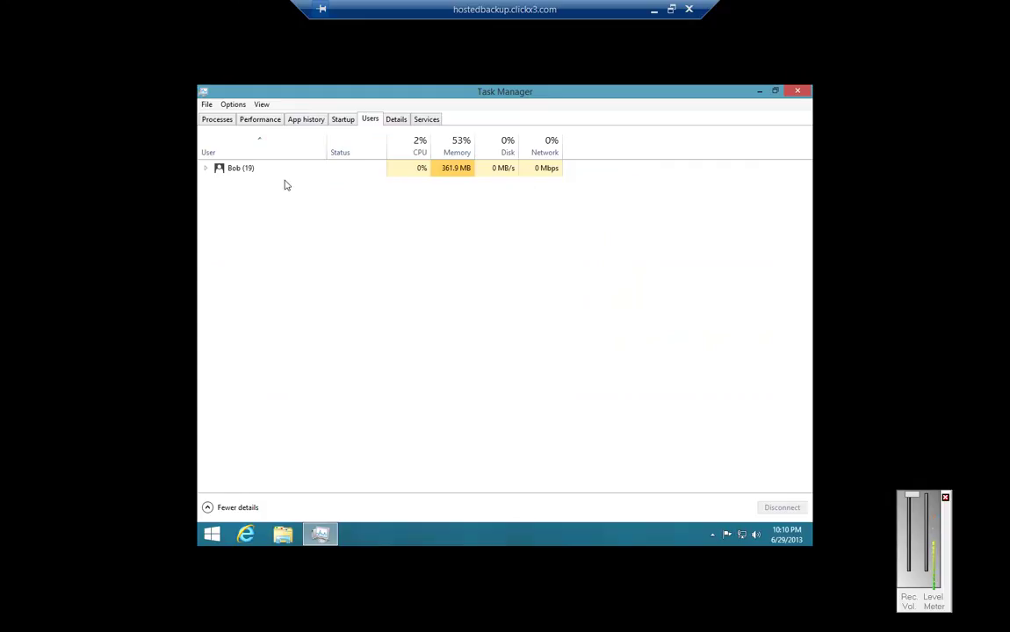
- Open the Details tab and select the two Internet Explorer processes
click(397, 120)
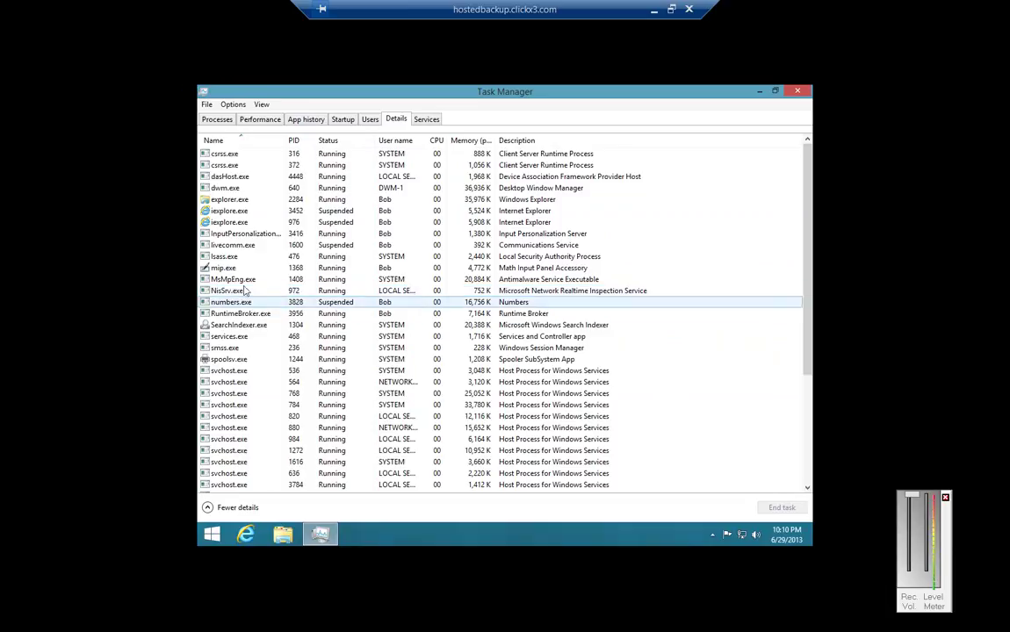
click(230, 222)
click(263, 211)
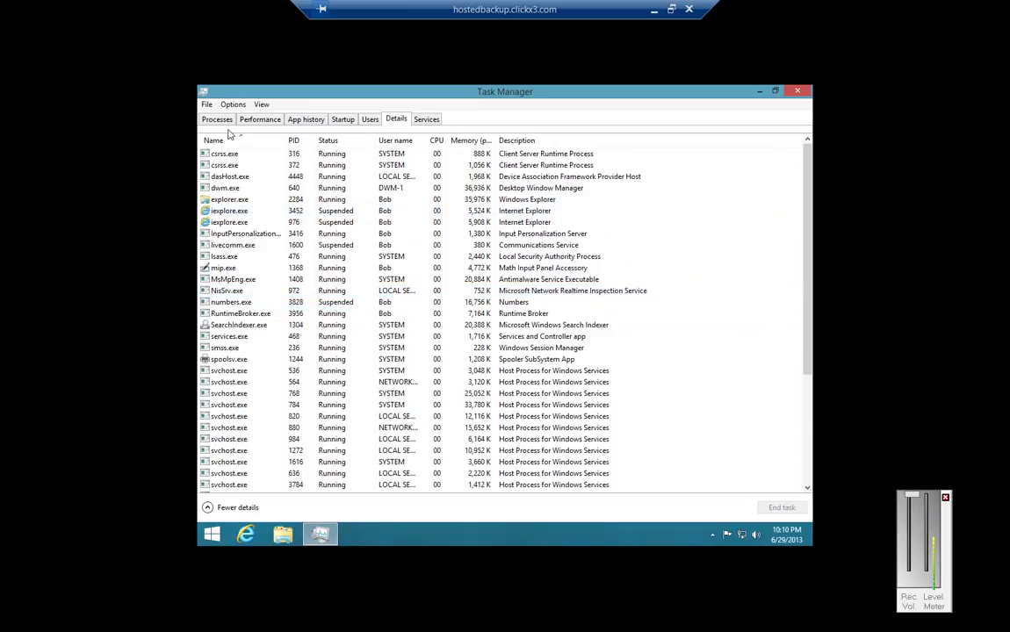
- On the Services tab select wbengine and TrustedInstaller, then go back to Processes
click(429, 122)
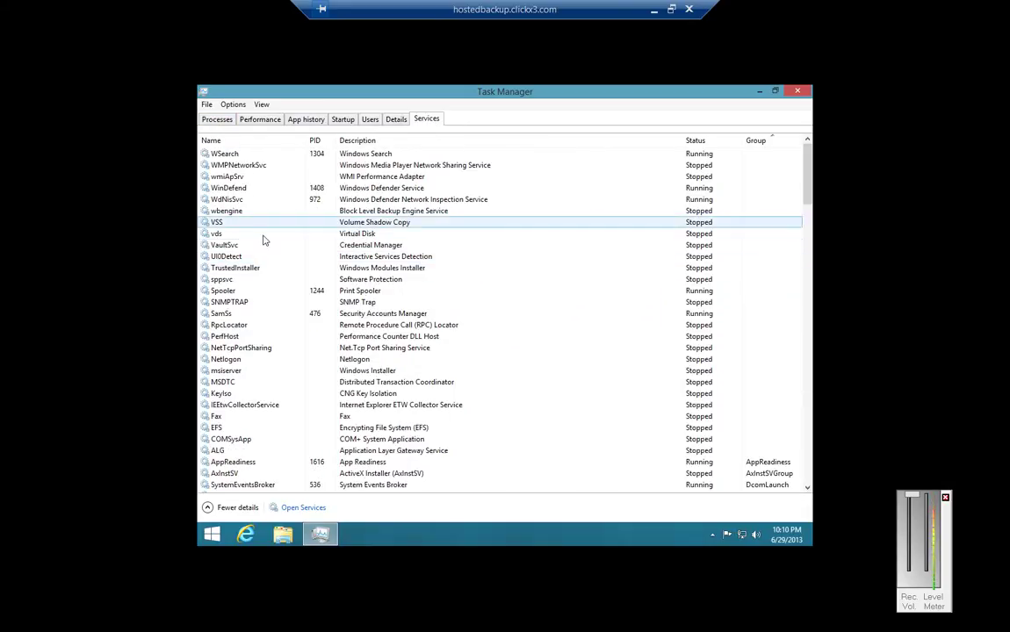
click(236, 211)
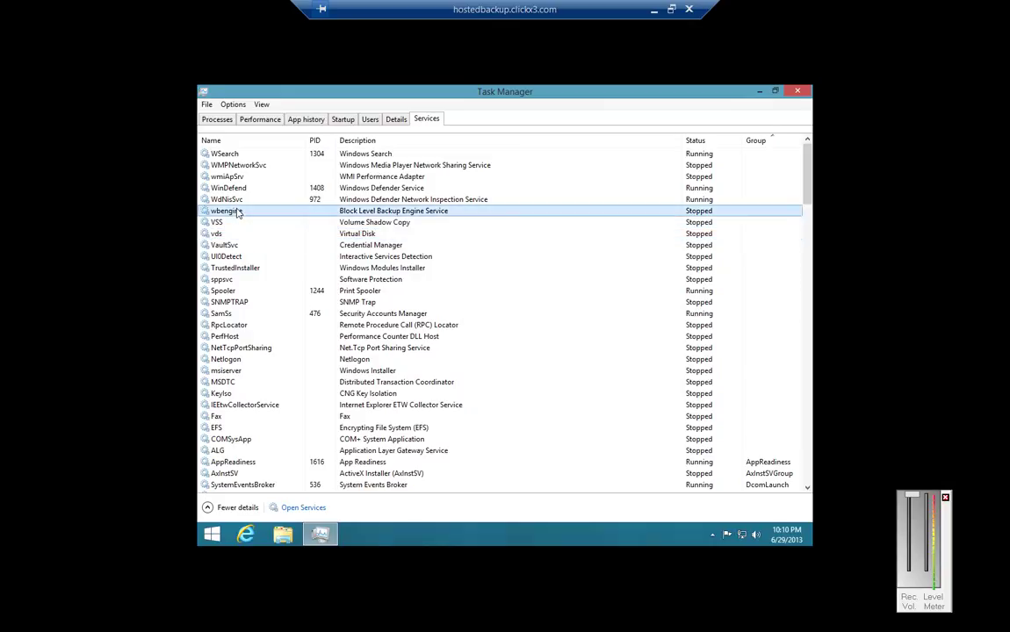
click(235, 268)
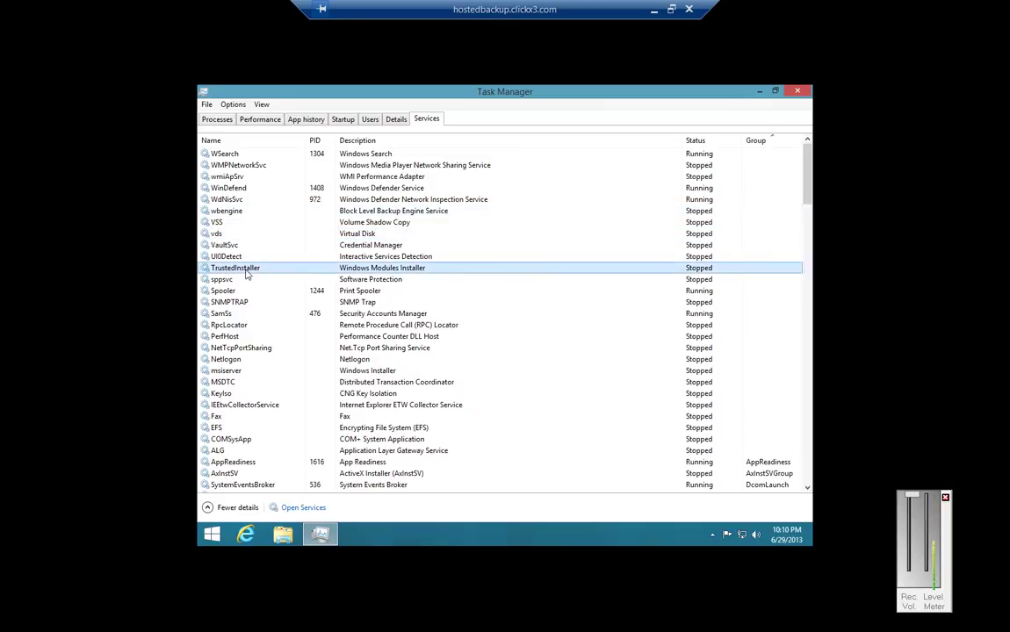
click(215, 119)
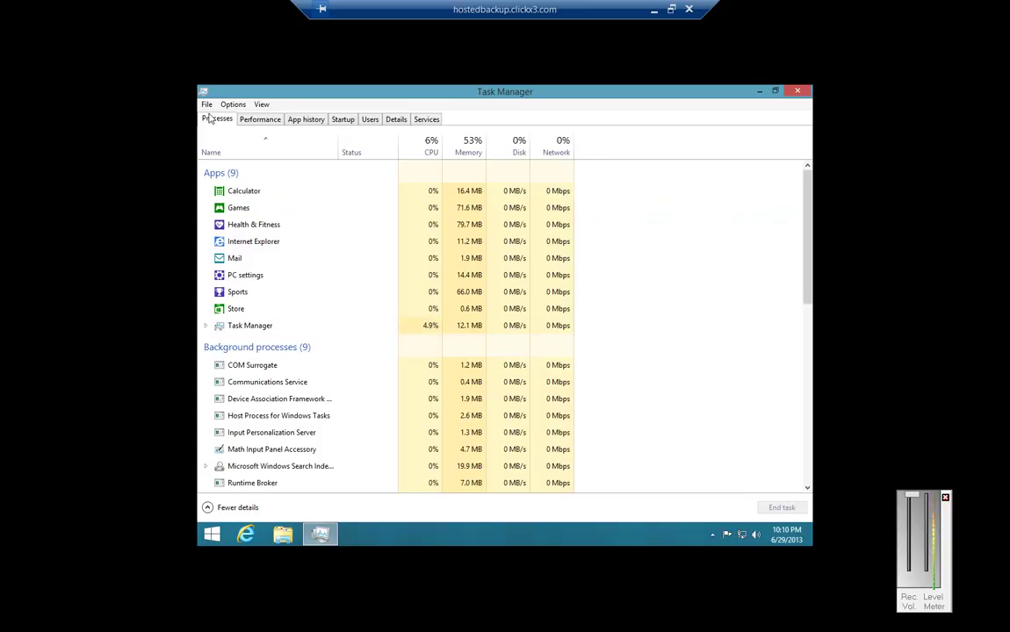
right_click(251, 400)
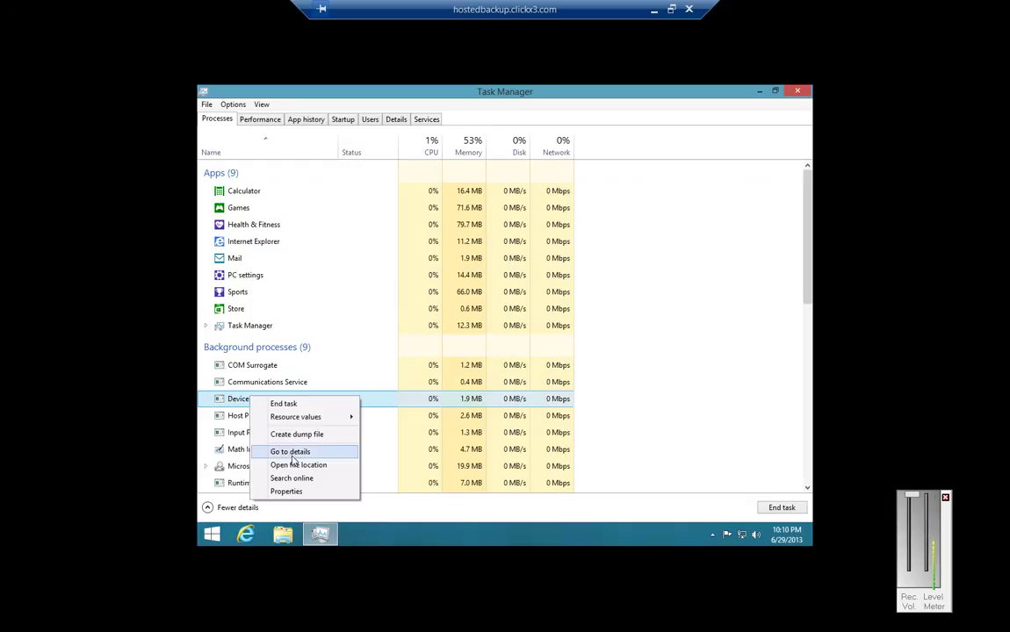
click(234, 405)
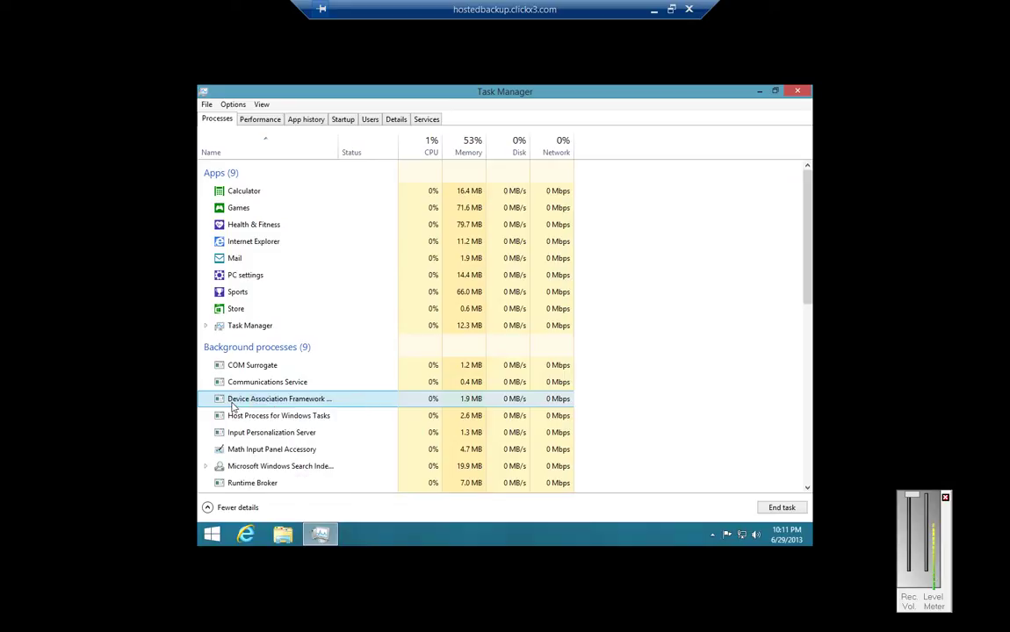
right_click(290, 403)
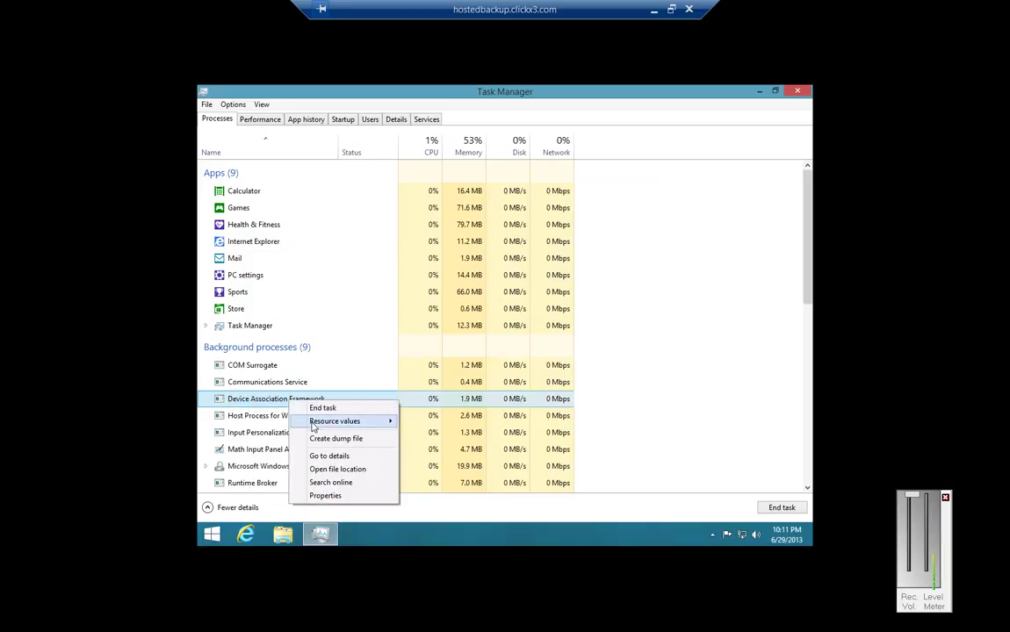
click(325, 469)
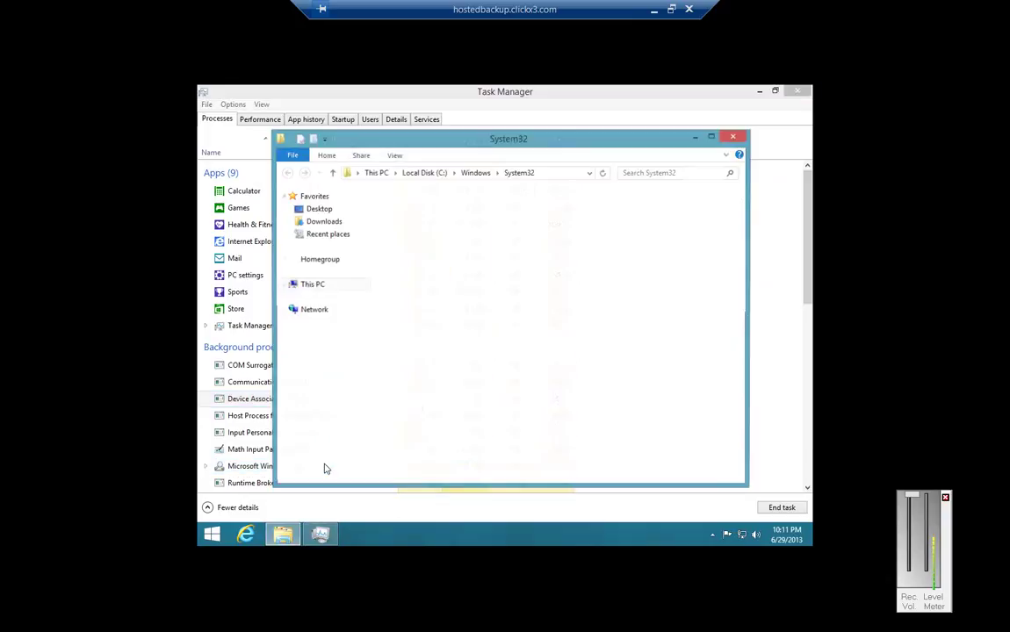
click(695, 138)
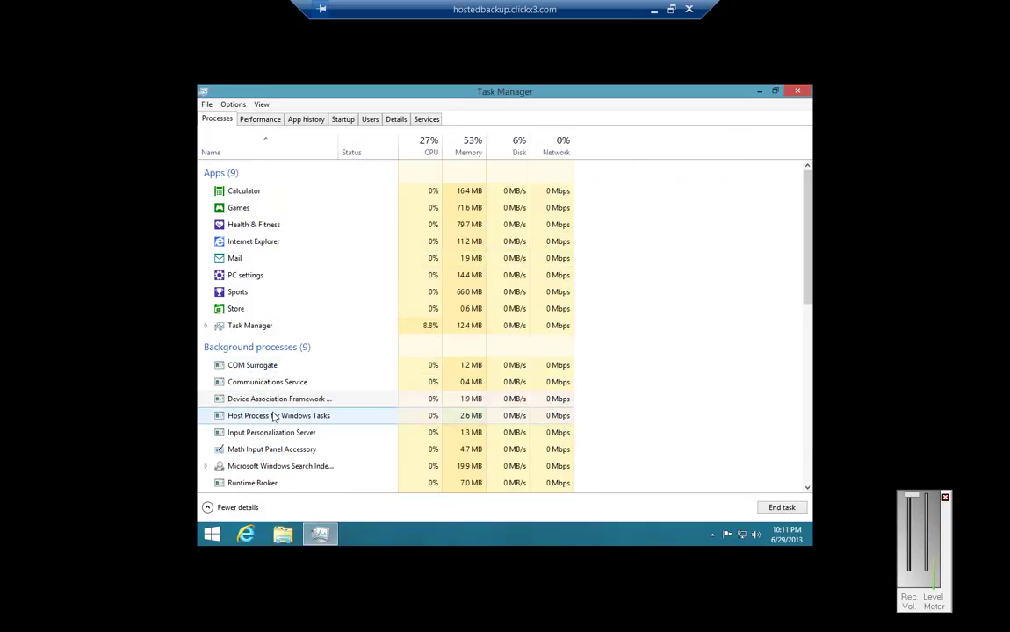
right_click(273, 418)
click(303, 471)
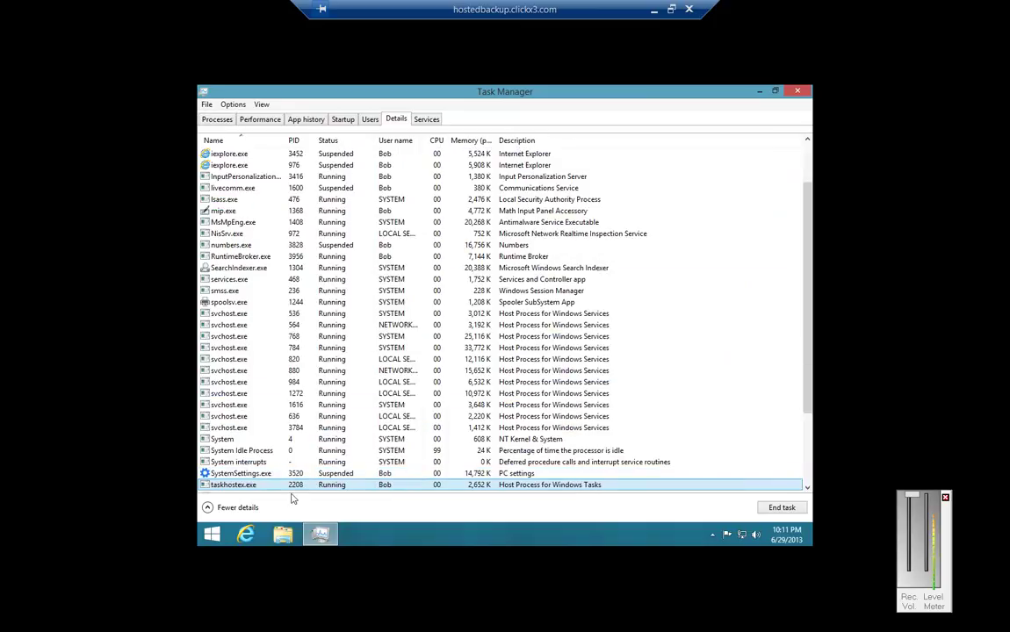
right_click(245, 489)
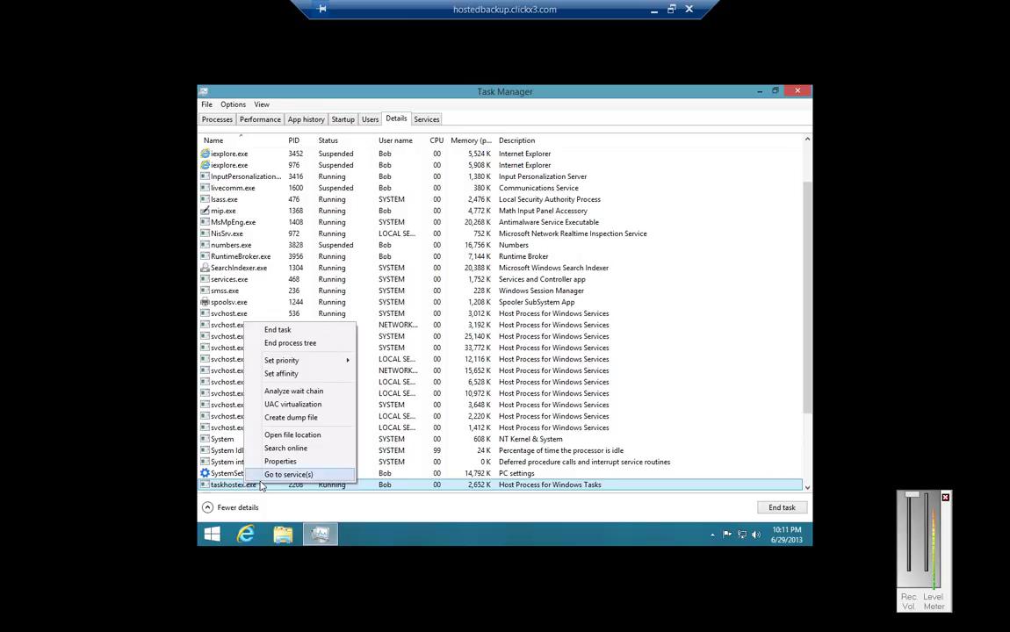
click(268, 475)
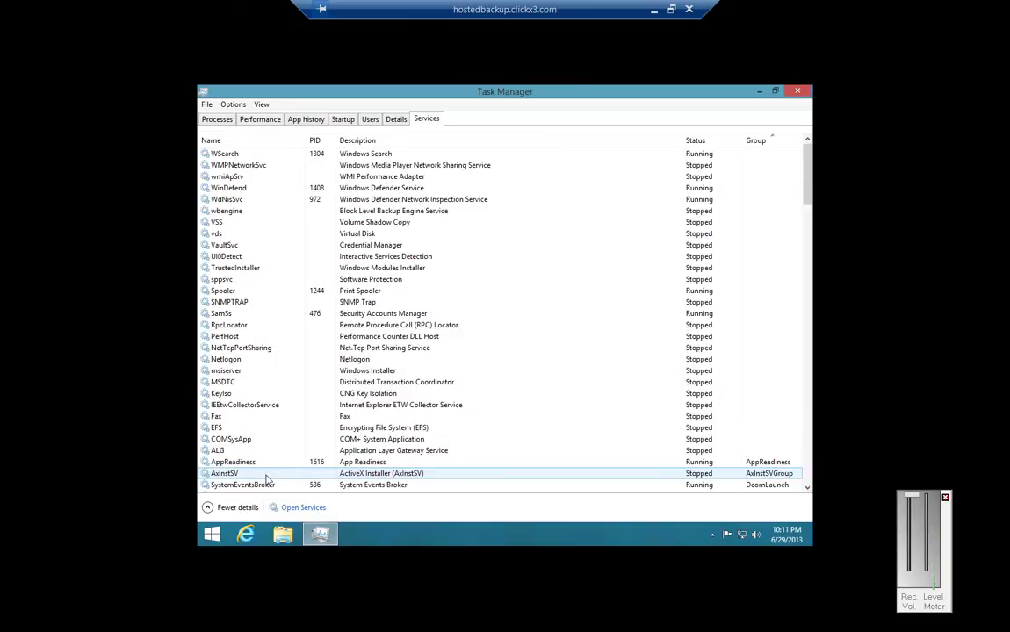
click(212, 478)
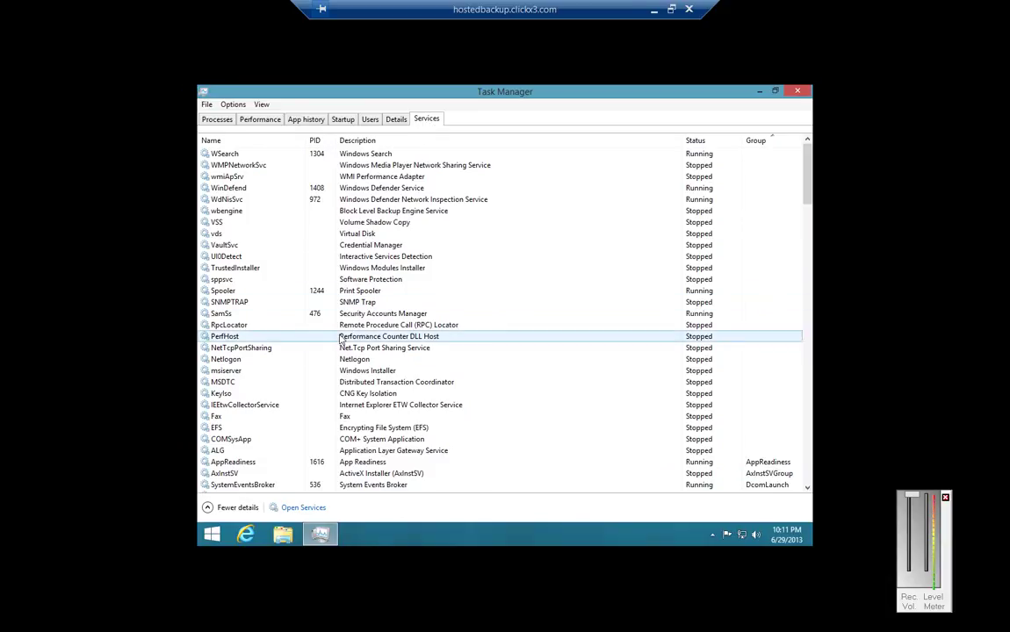
click(216, 119)
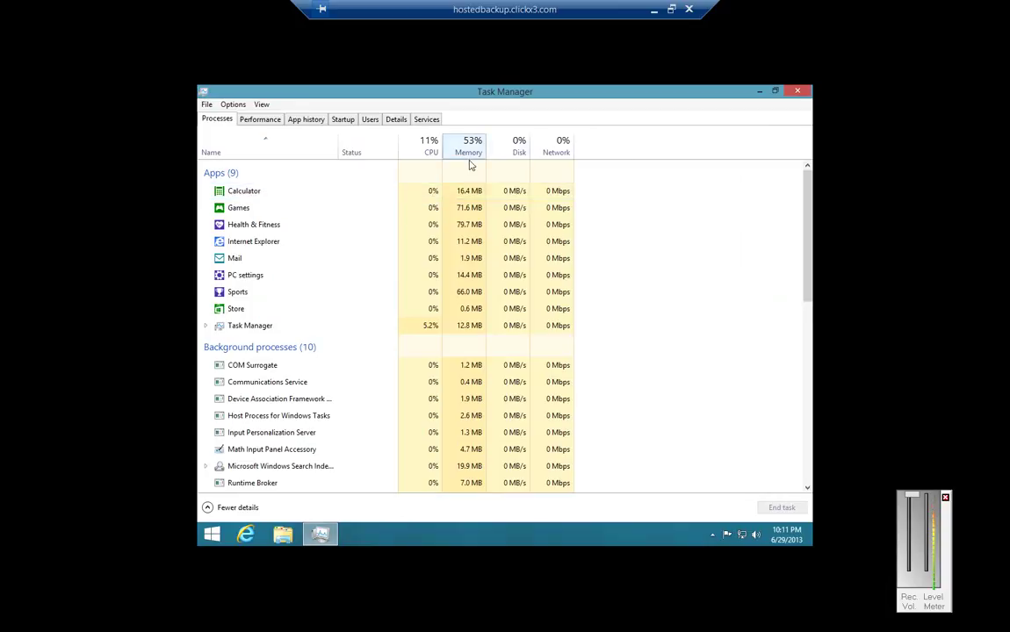
- Add the Publisher and PID columns to the processes list via the header menu
right_click(382, 151)
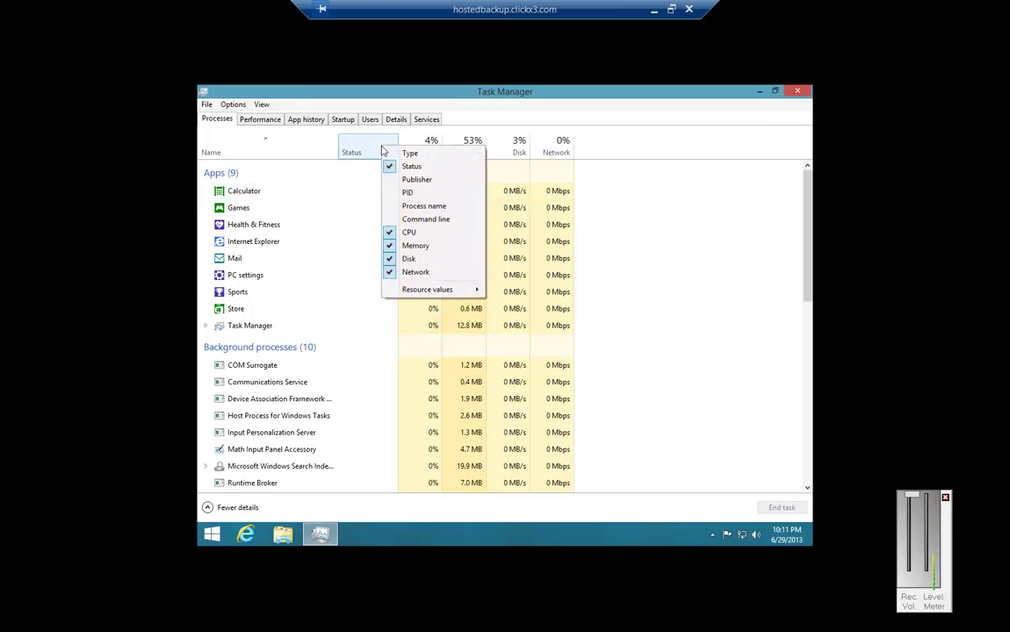
click(418, 180)
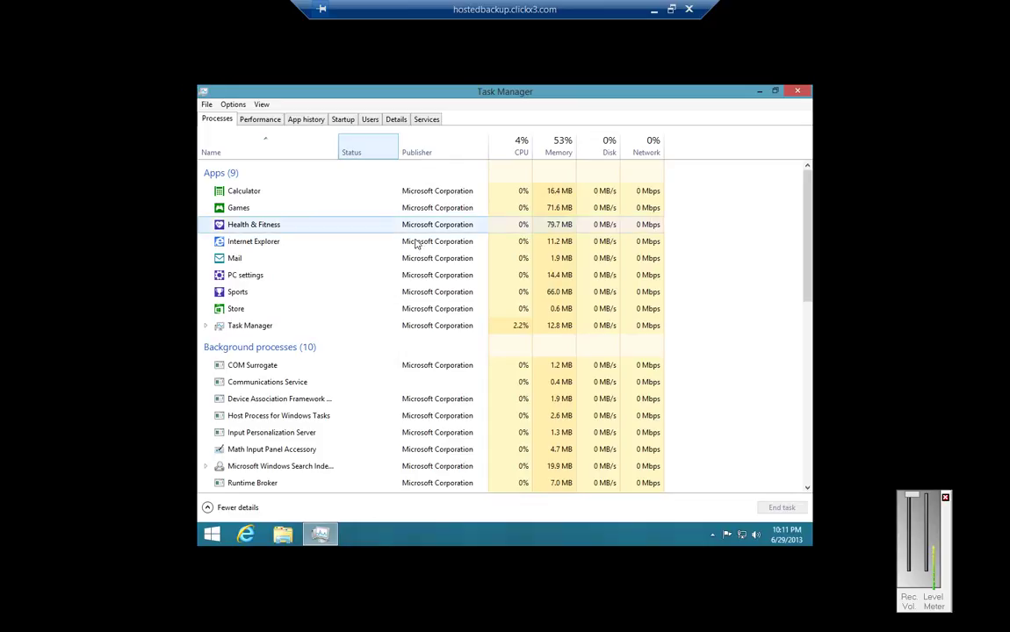
right_click(319, 151)
click(345, 195)
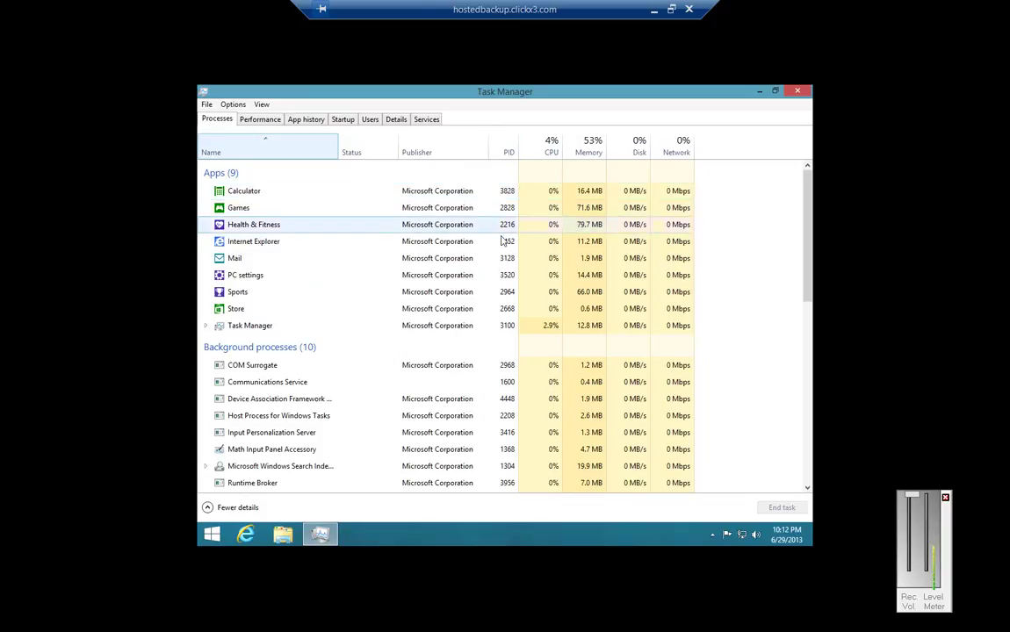
- After visiting Details and returning to Processes, add the Command line column
click(395, 121)
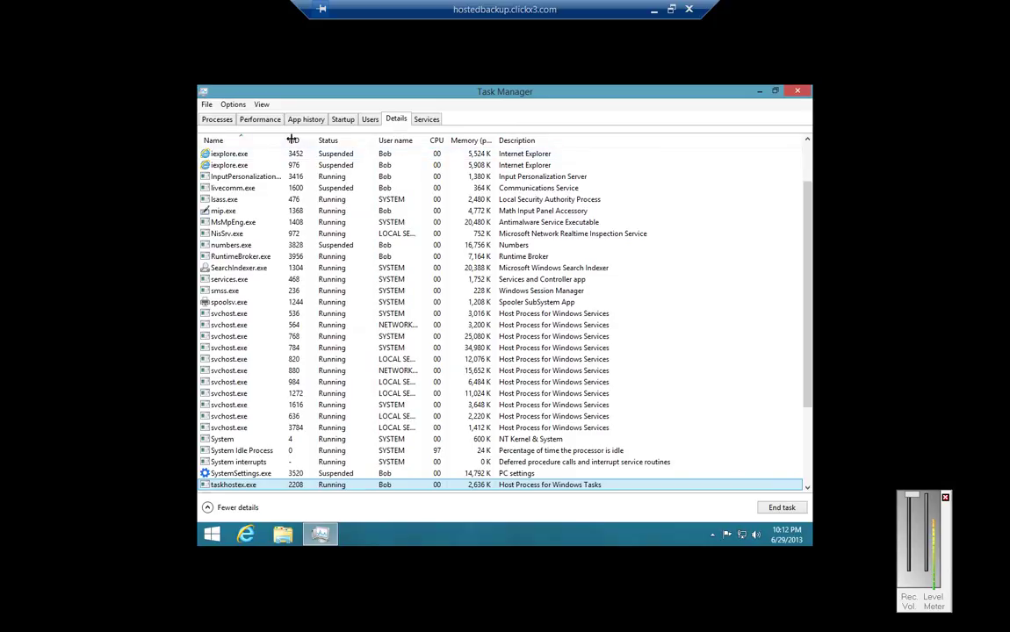
click(218, 120)
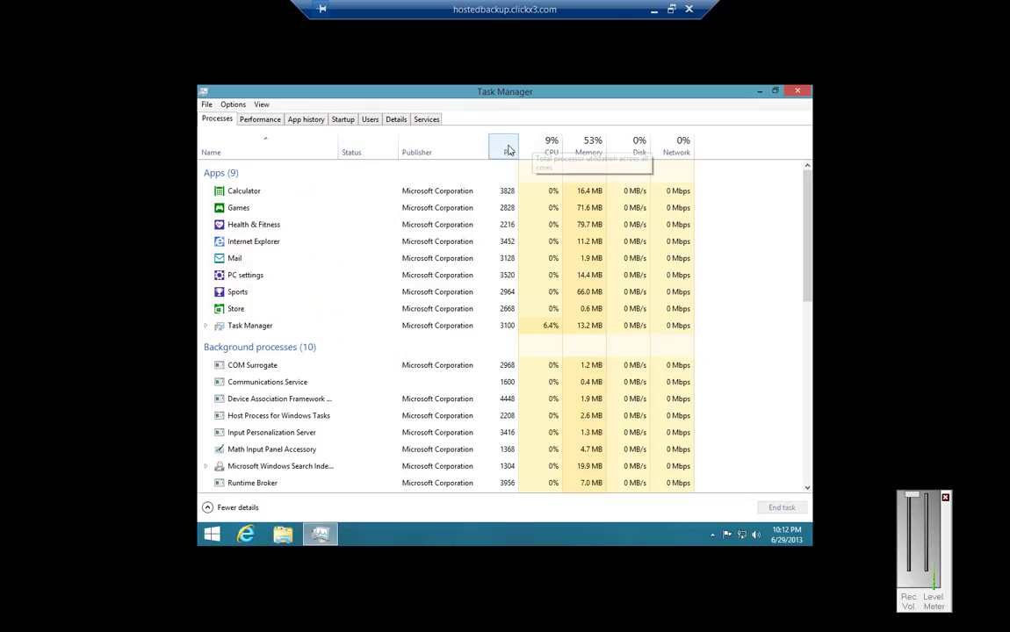
right_click(323, 154)
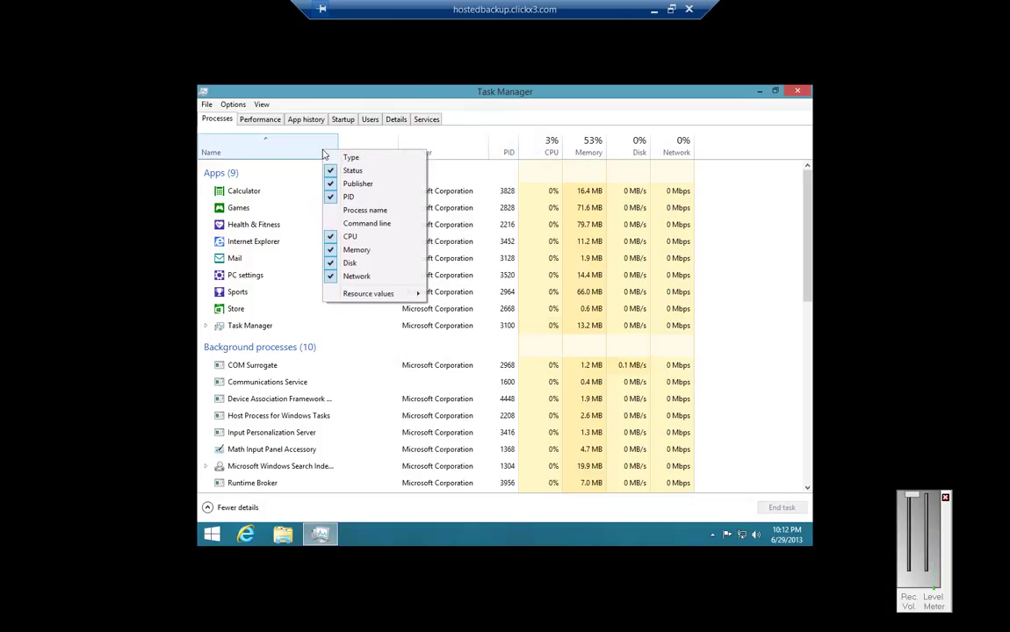
click(376, 226)
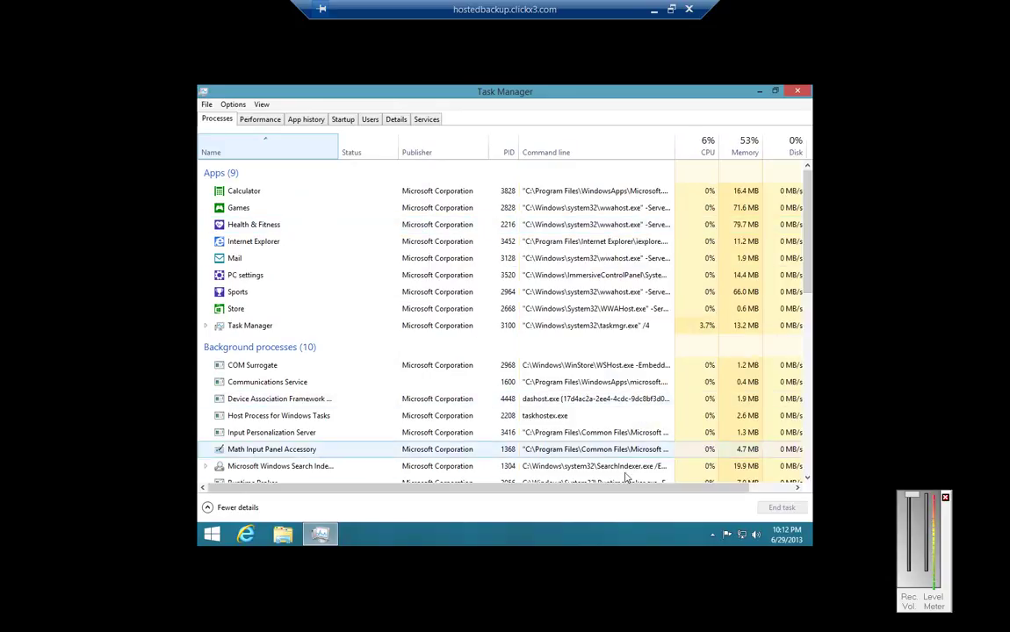
click(750, 488)
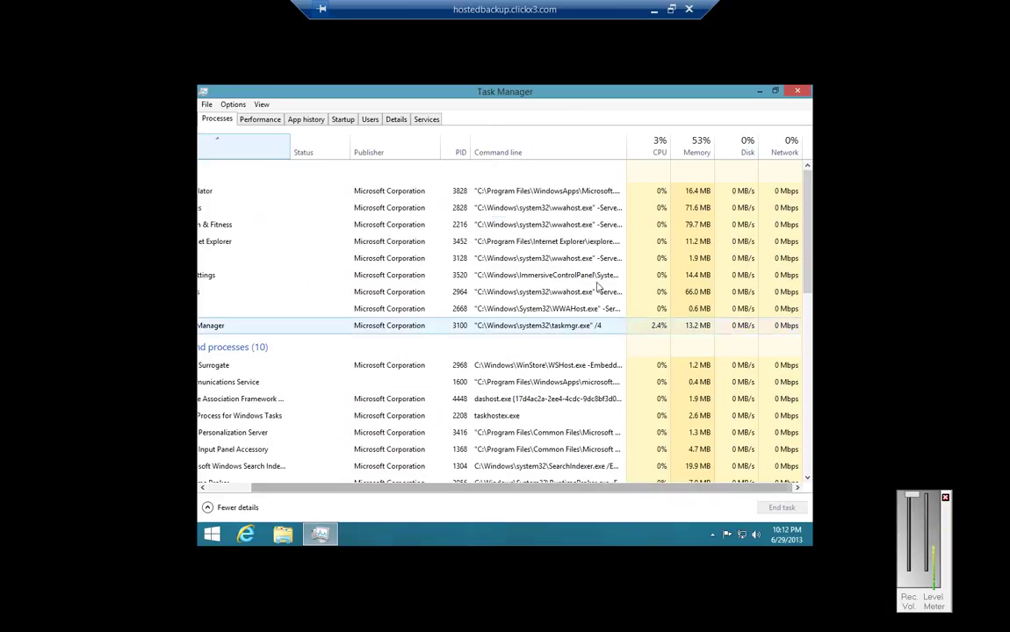
- Select the Calculator, Health & Fitness, Mail and Sports processes in turn
click(579, 191)
click(566, 225)
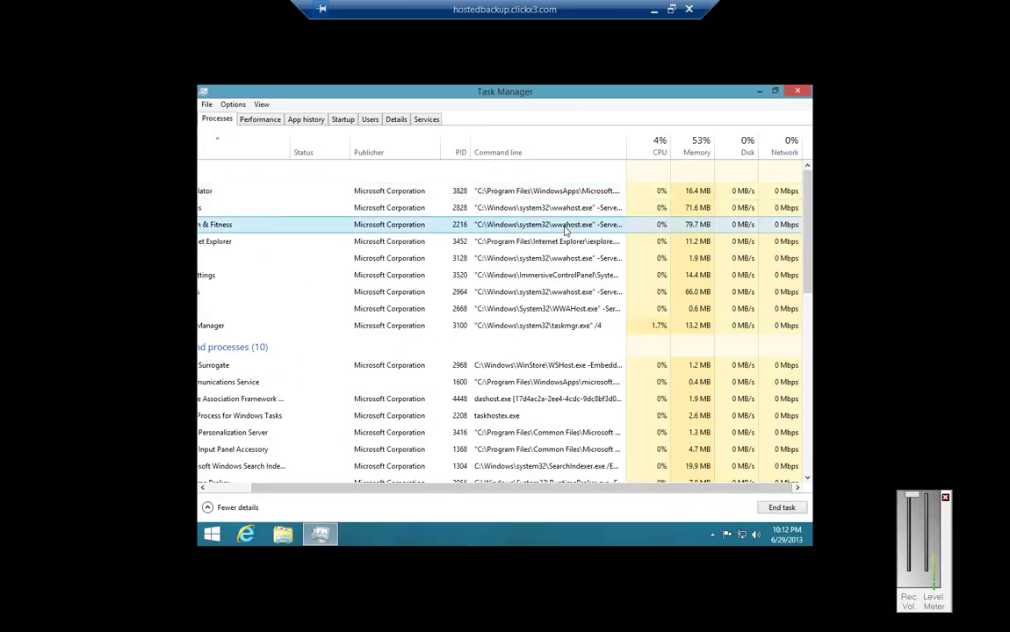
click(560, 258)
click(555, 297)
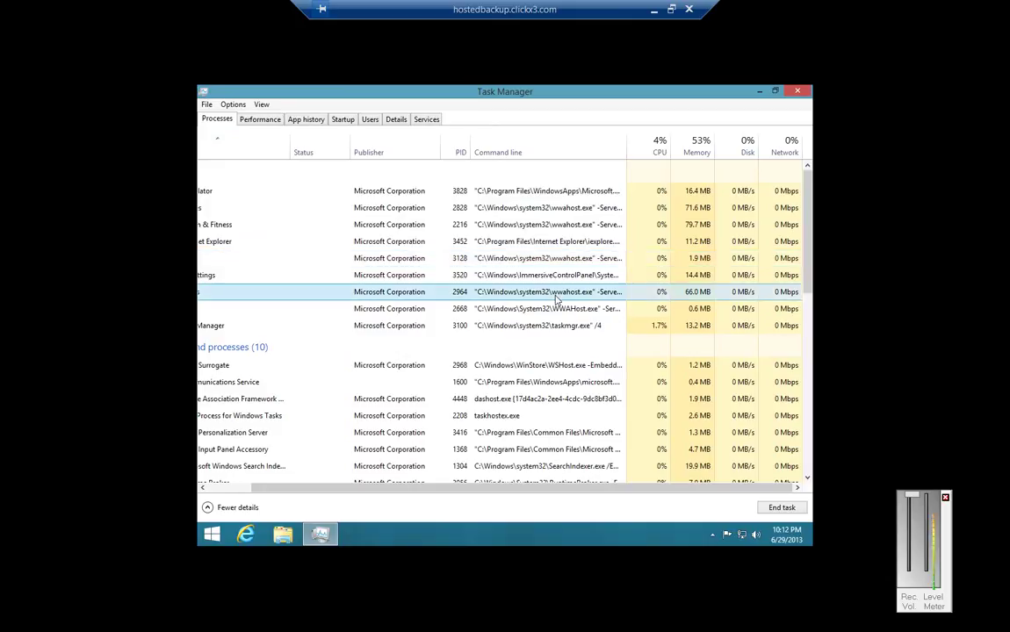
- Look through the Performance and App history pages, ending on the empty Startup tab
click(260, 119)
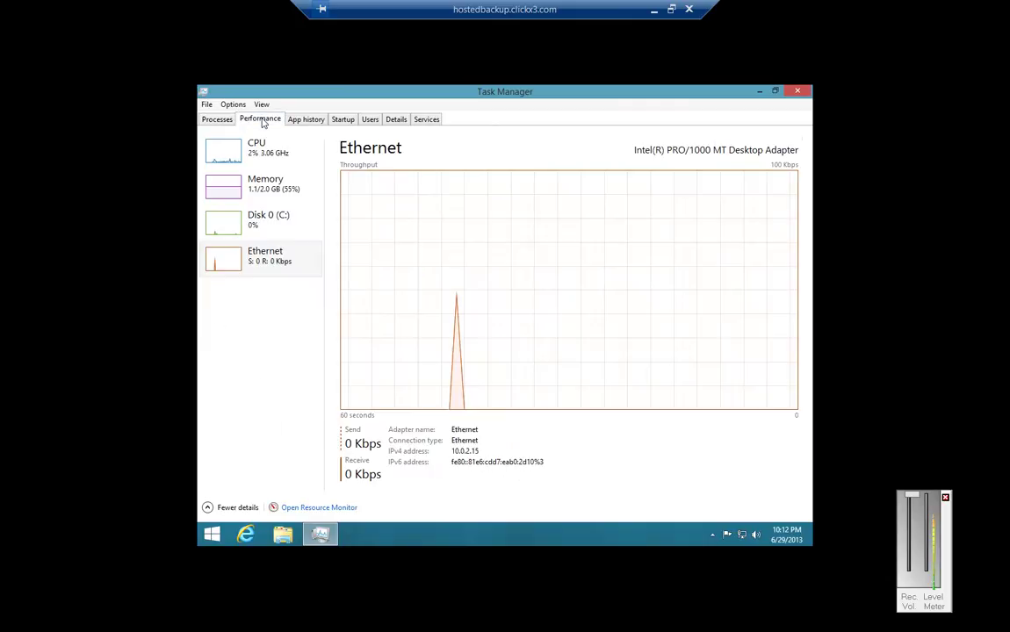
click(318, 120)
click(334, 123)
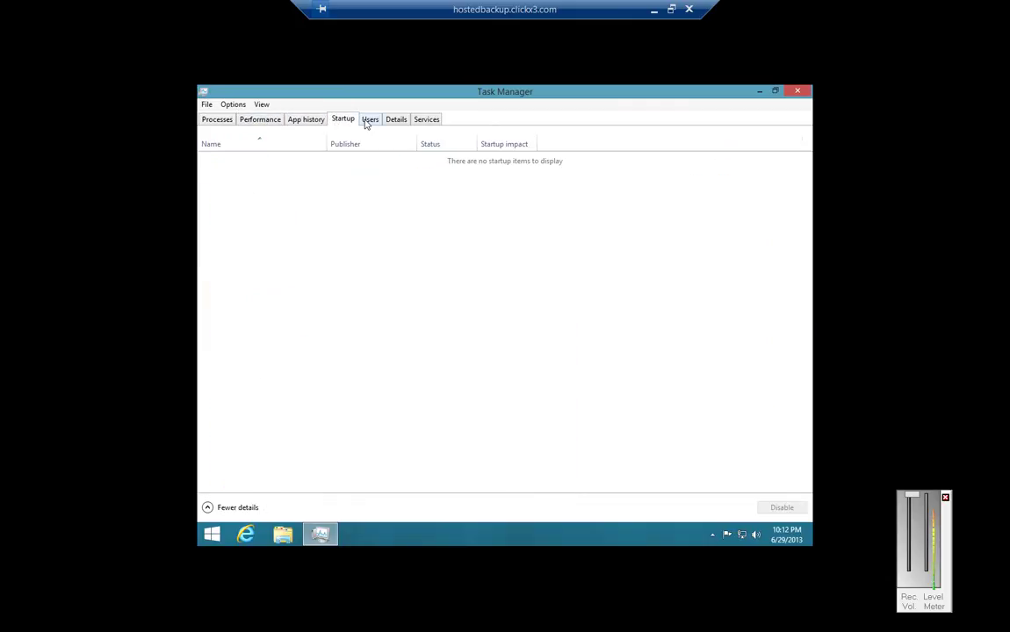